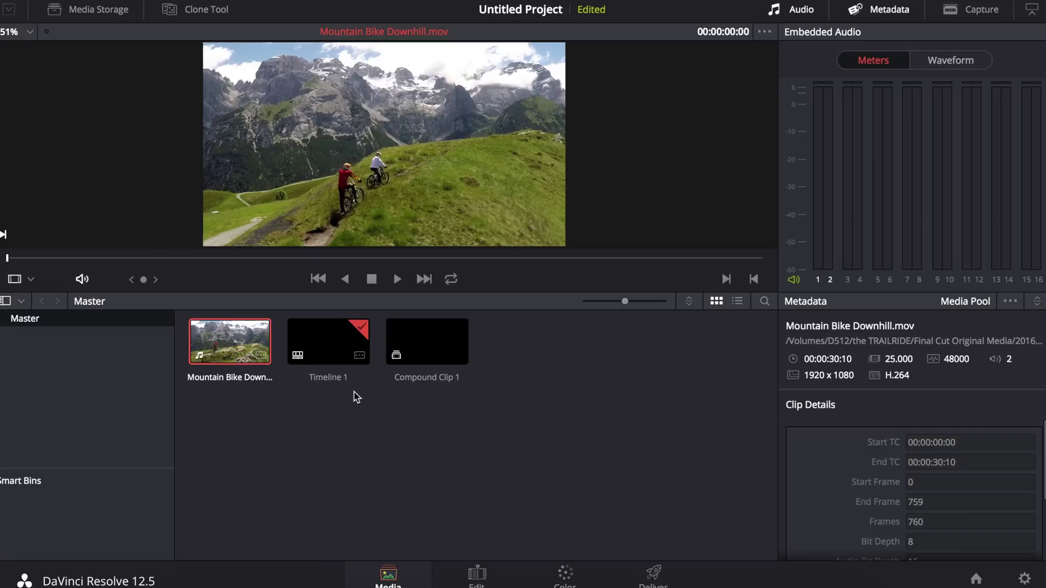
- On the Edit page, place the Mountain Bike Downhill clip on the timeline and return the playhead to the start
click(477, 573)
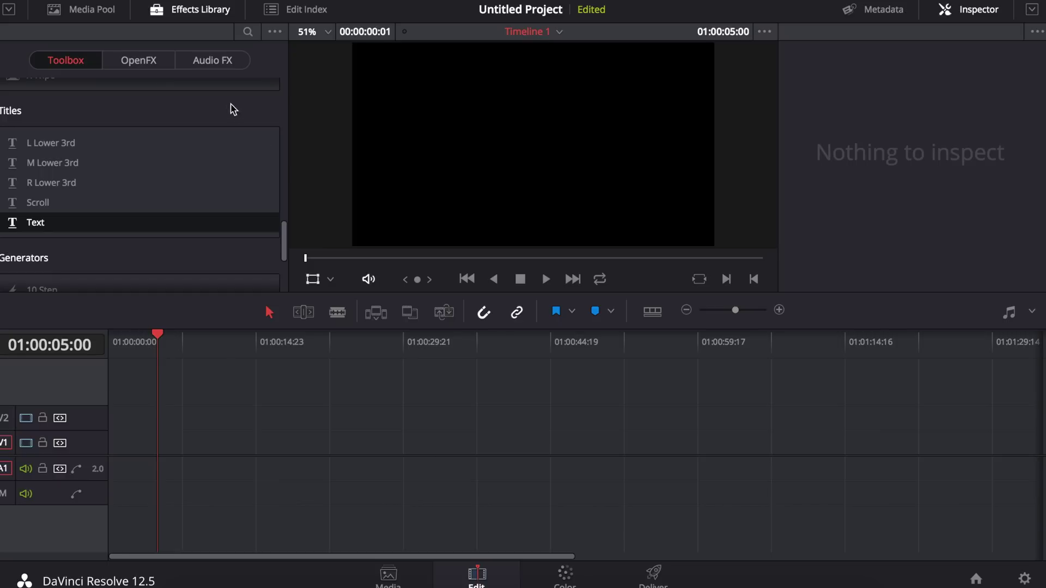
click(100, 8)
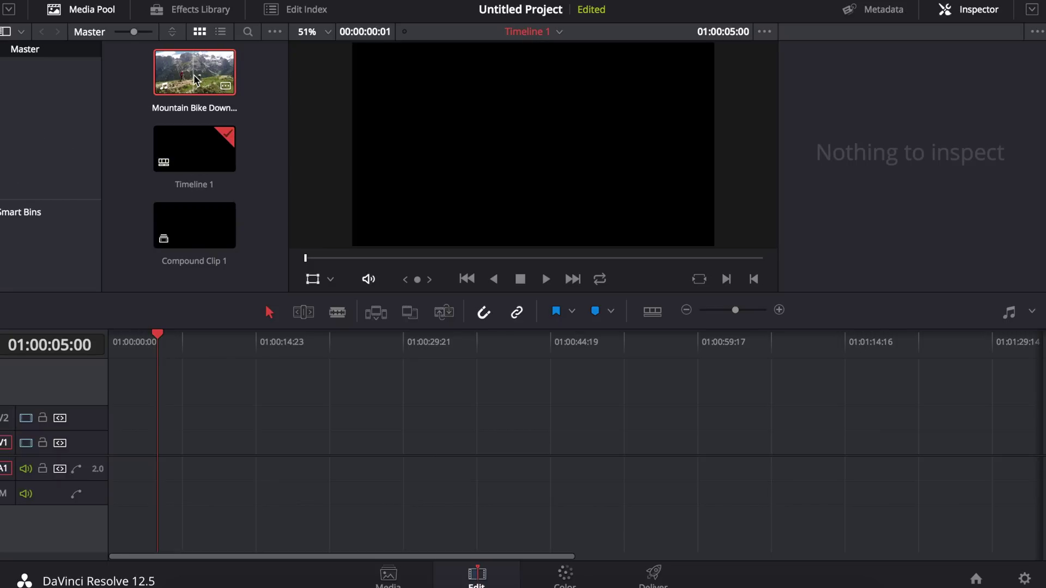
drag(194, 79, 123, 463)
drag(193, 343, 102, 342)
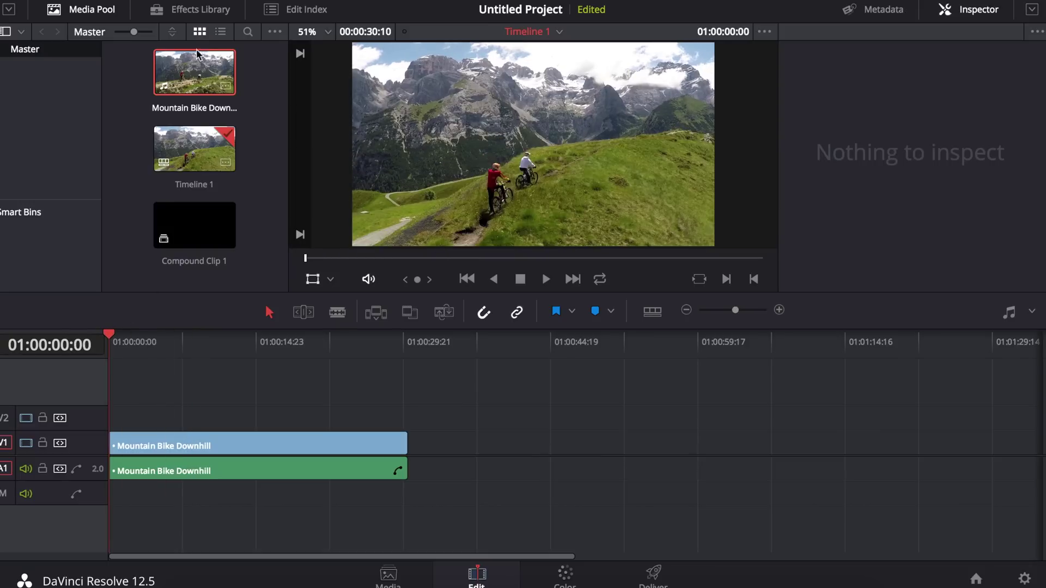
- Add a Text title on V2 reading 'the TRAILRIDE' in the Lato font
click(198, 12)
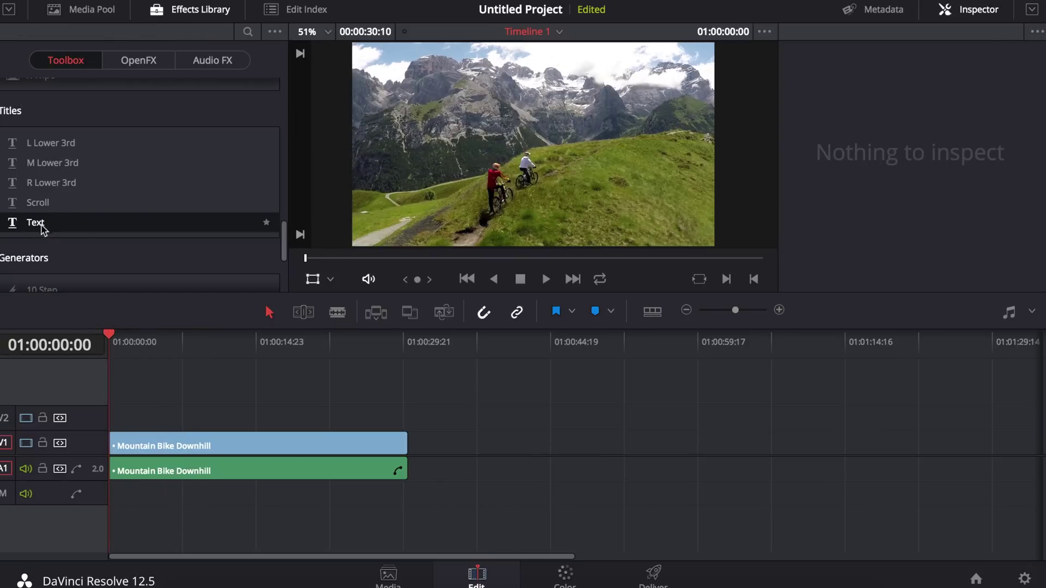
drag(43, 229, 394, 426)
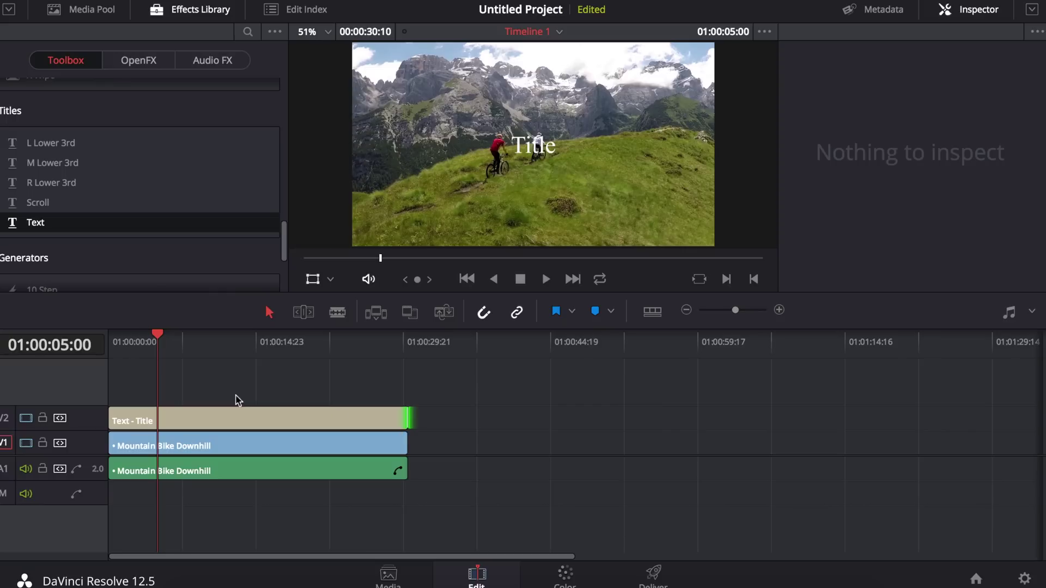
click(243, 408)
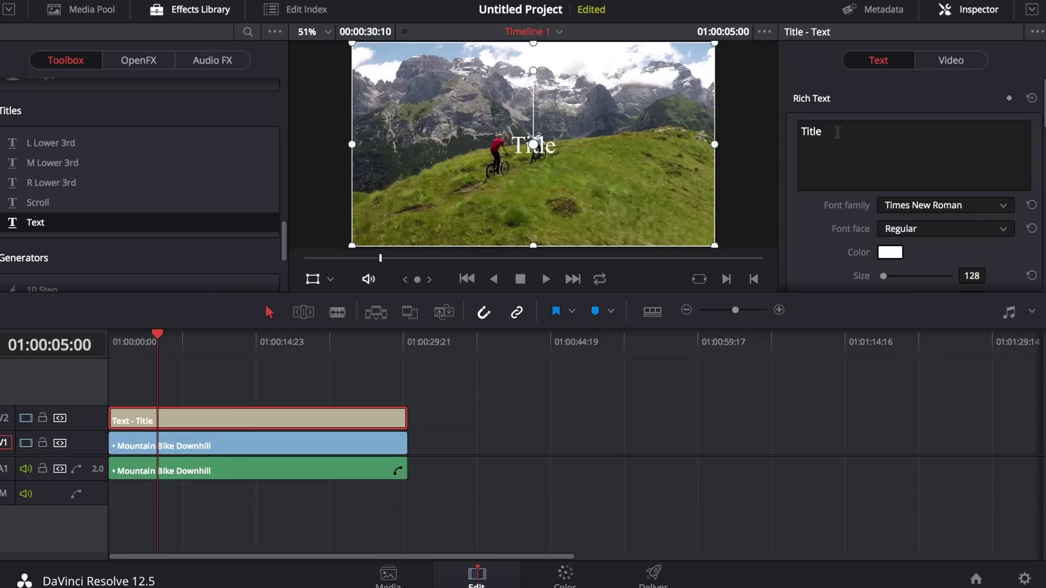
double_click(837, 132)
text(the TRAILRIDE)
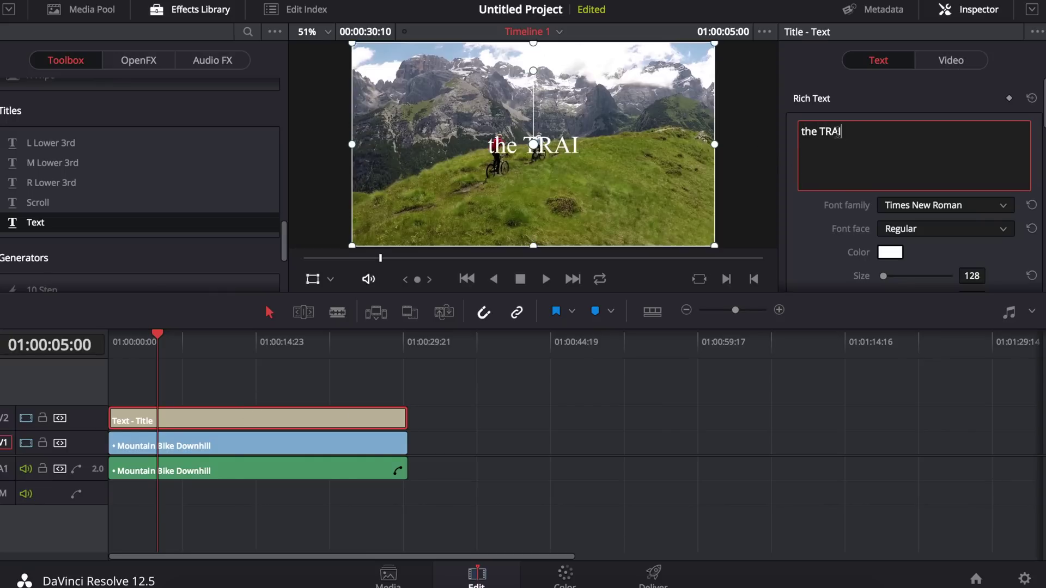
click(951, 206)
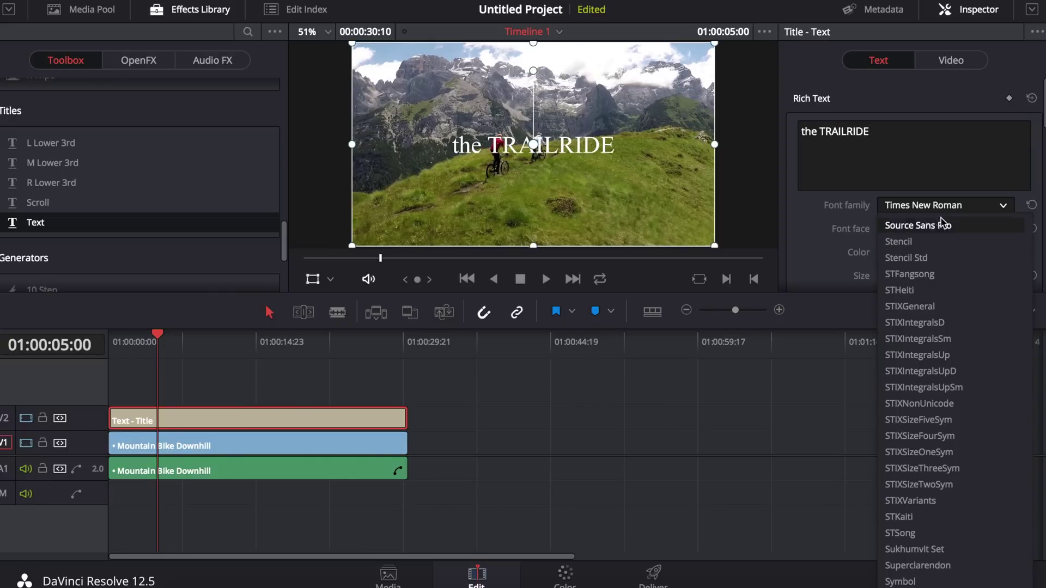
scroll(929, 245, up, 10)
key(Return)
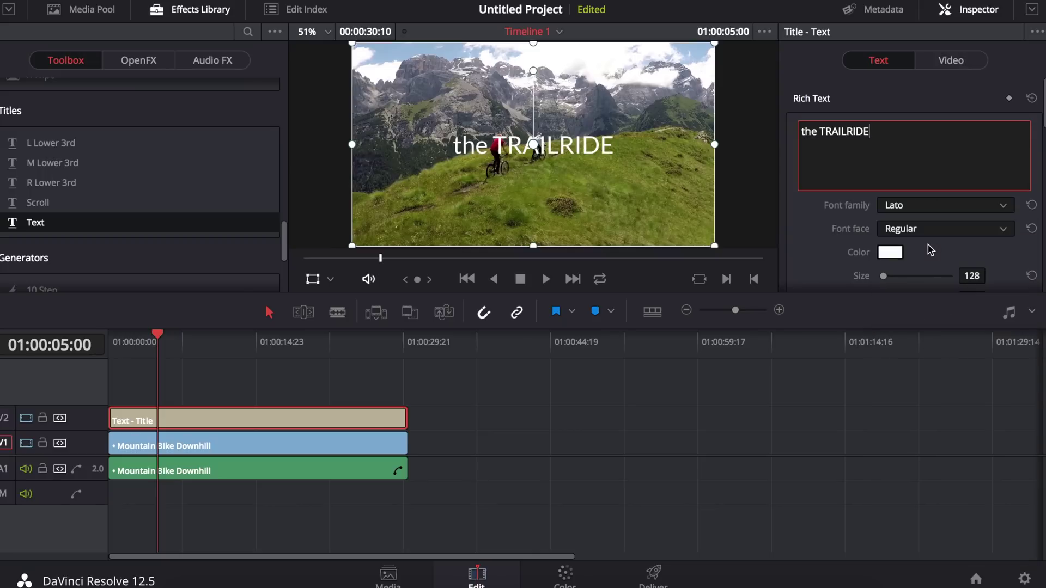
- Convert the title clip into Compound Clip 2
right_click(216, 423)
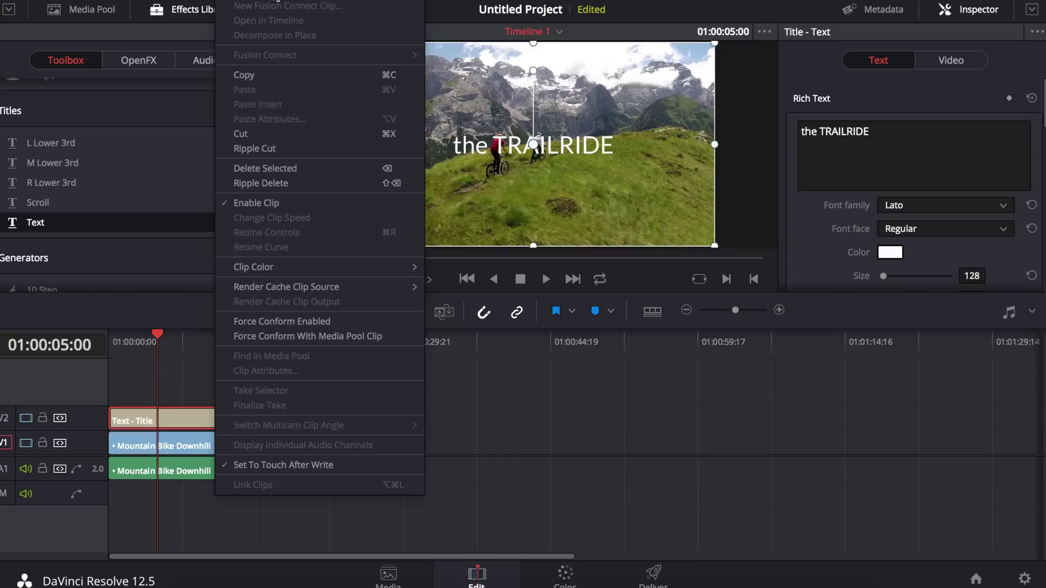
click(278, 1)
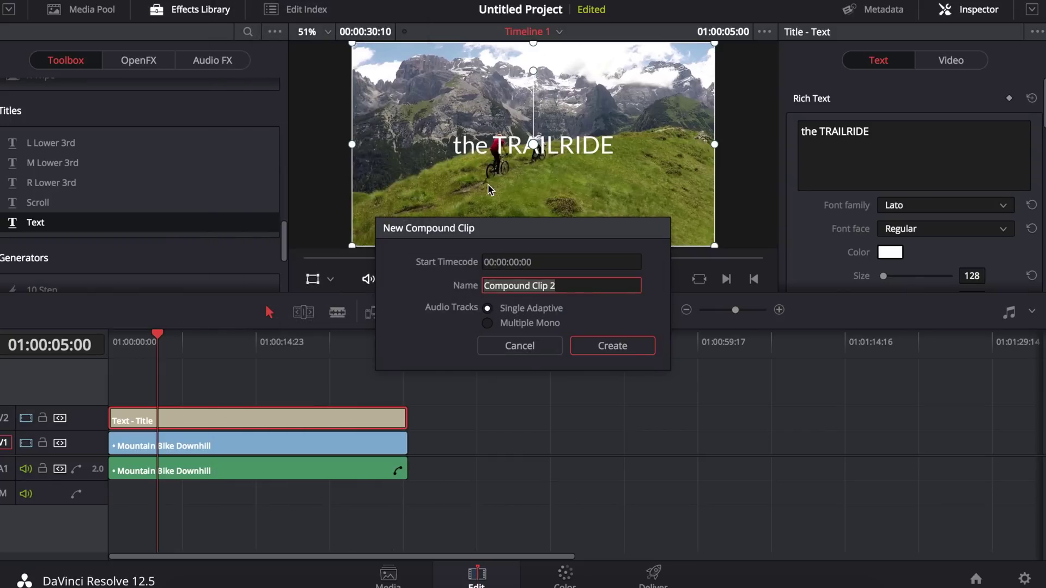
click(617, 349)
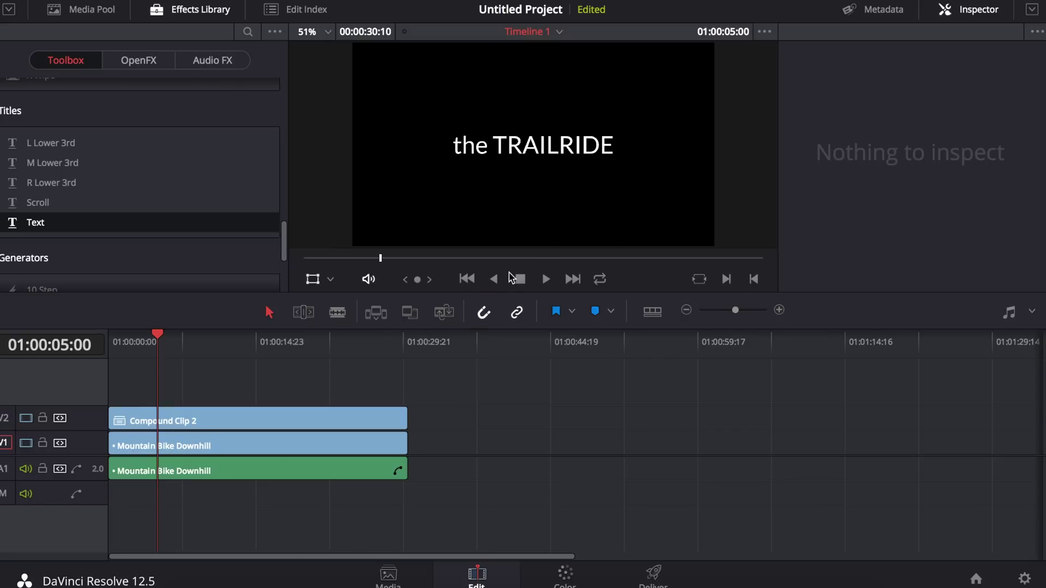
- Set Compound Clip 2's composite mode to Add and move it near the top of the frame
click(196, 423)
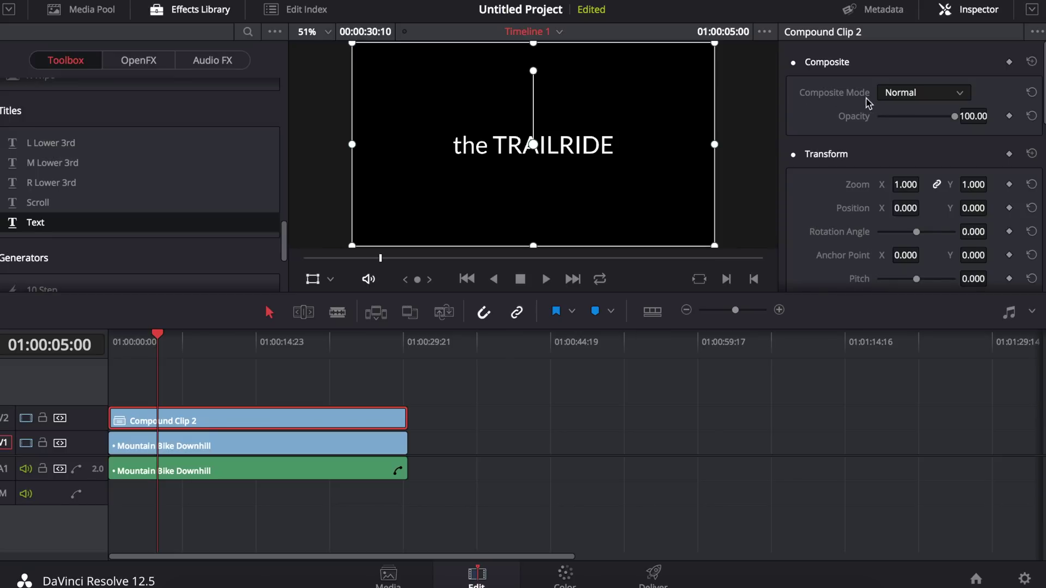
click(959, 94)
click(911, 135)
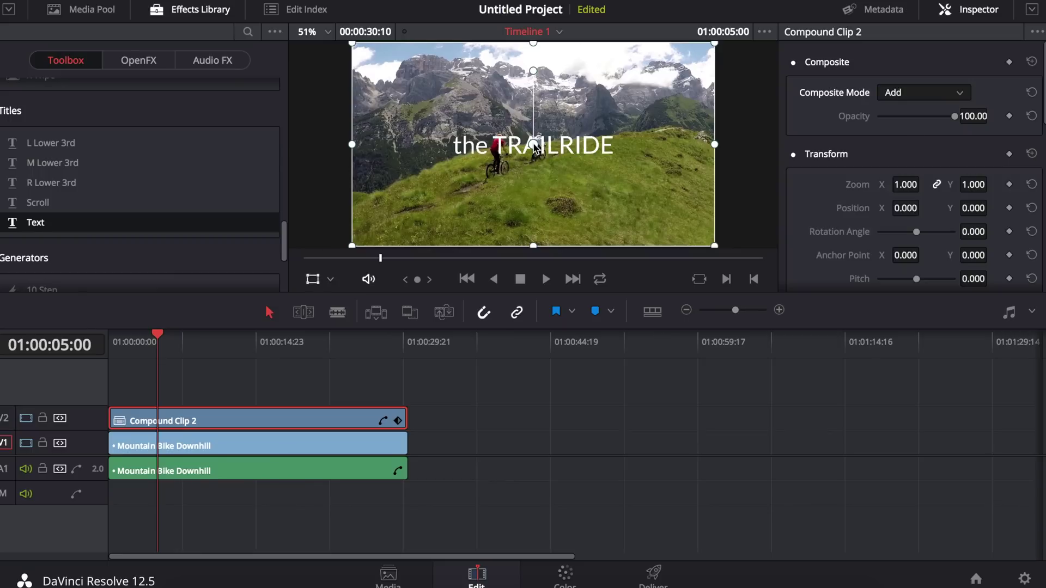
drag(533, 146, 537, 72)
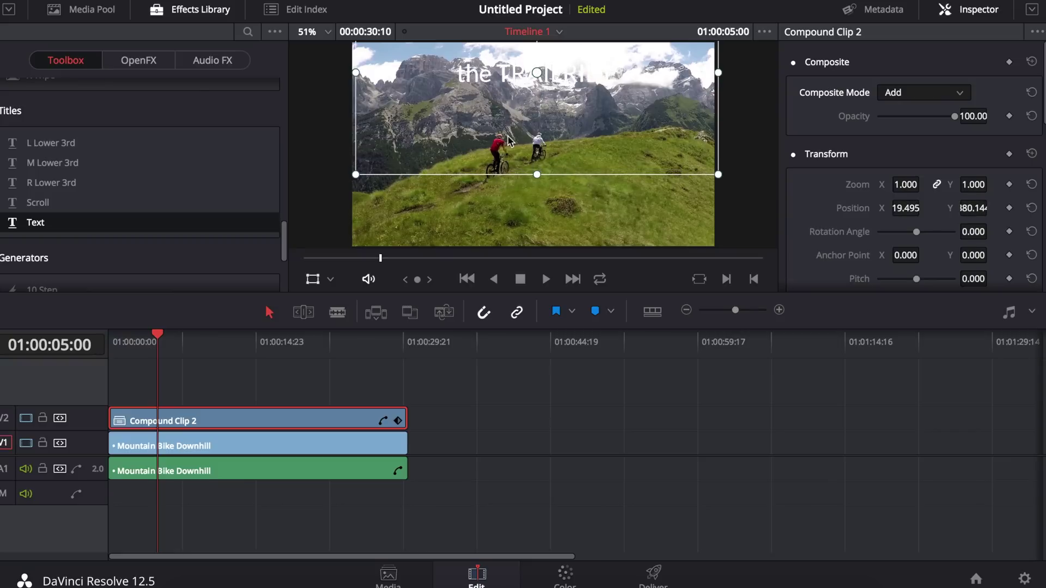
- On the Color page, switch the Tracker palette to Stabilizer mode using Point Tracker
click(566, 577)
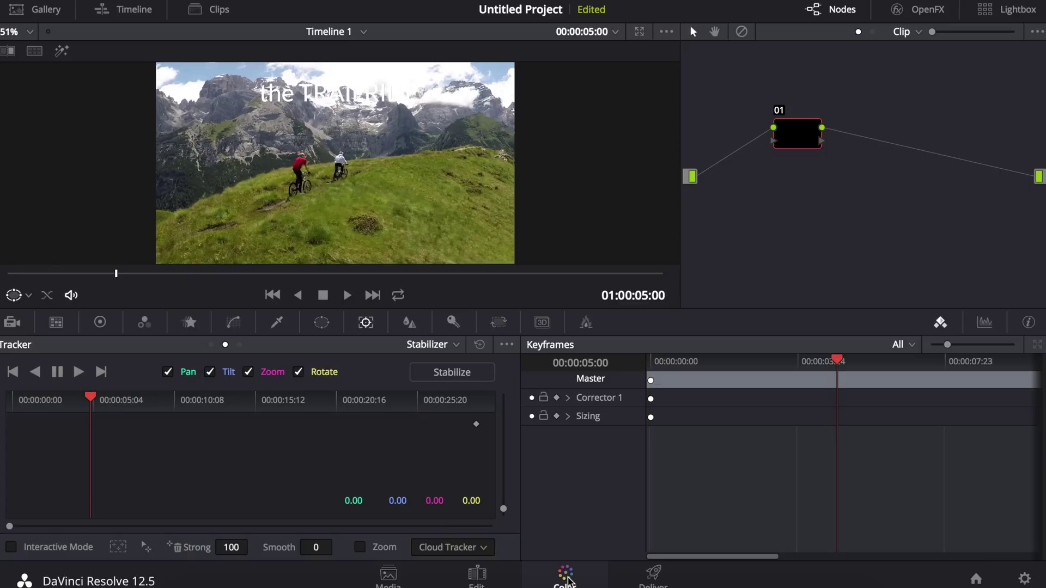
click(219, 9)
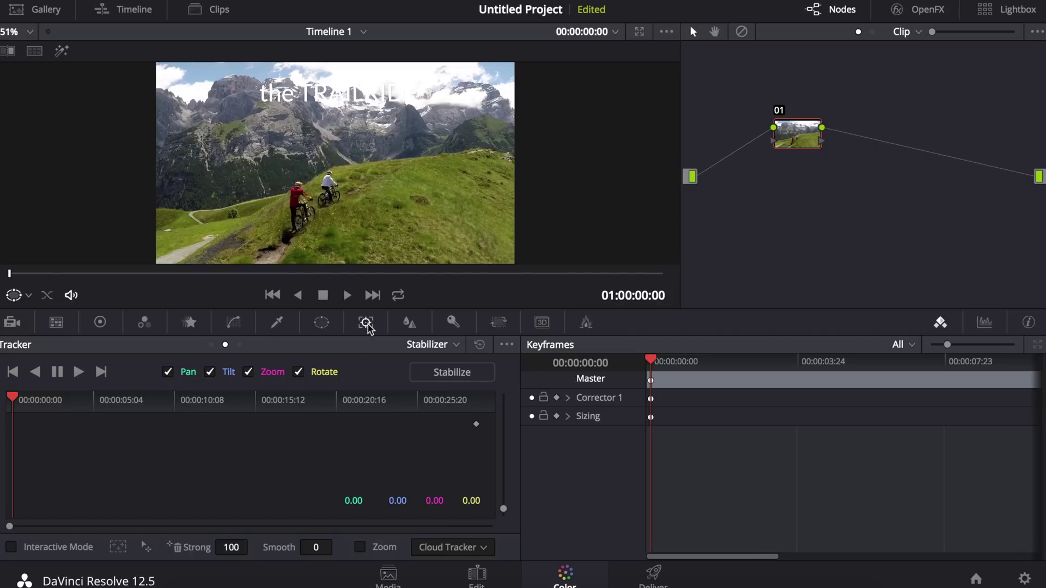
click(456, 345)
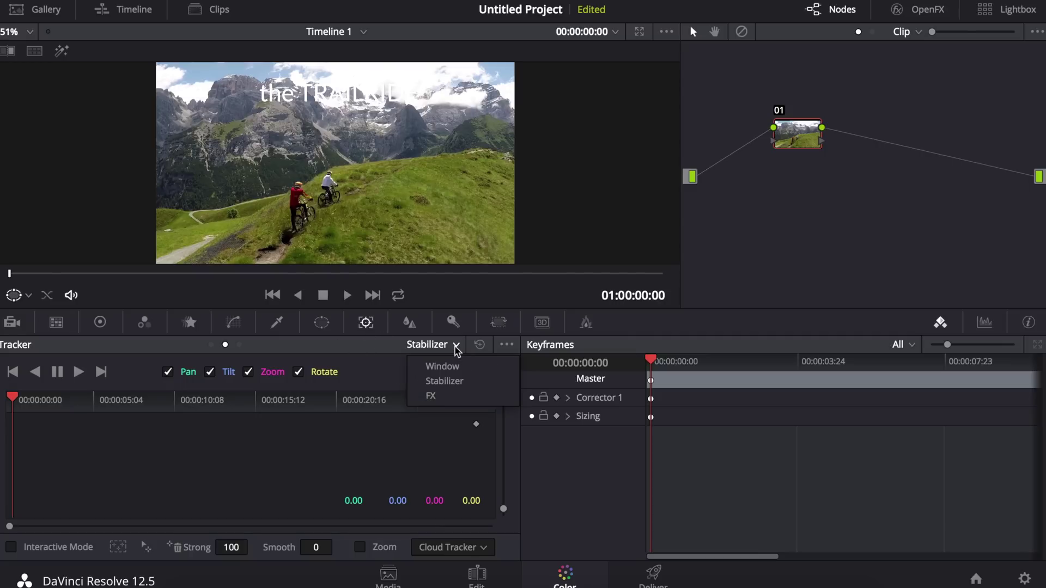
click(456, 383)
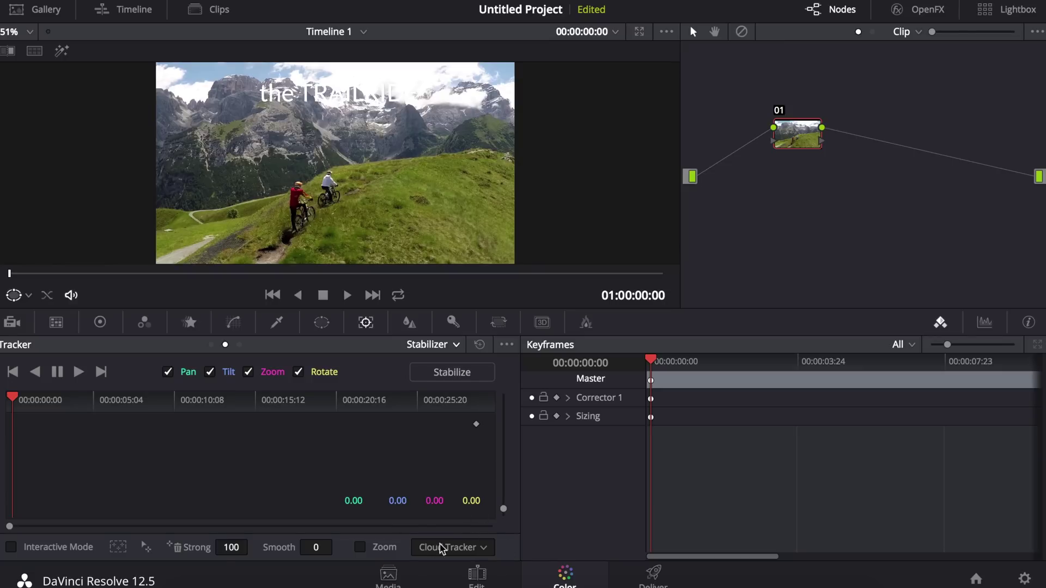
click(483, 547)
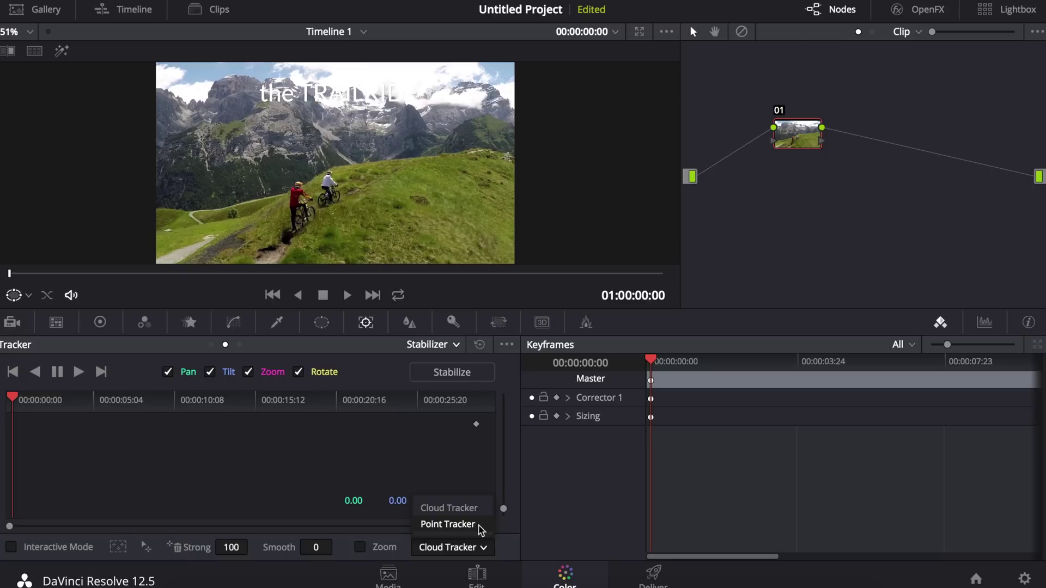
click(481, 530)
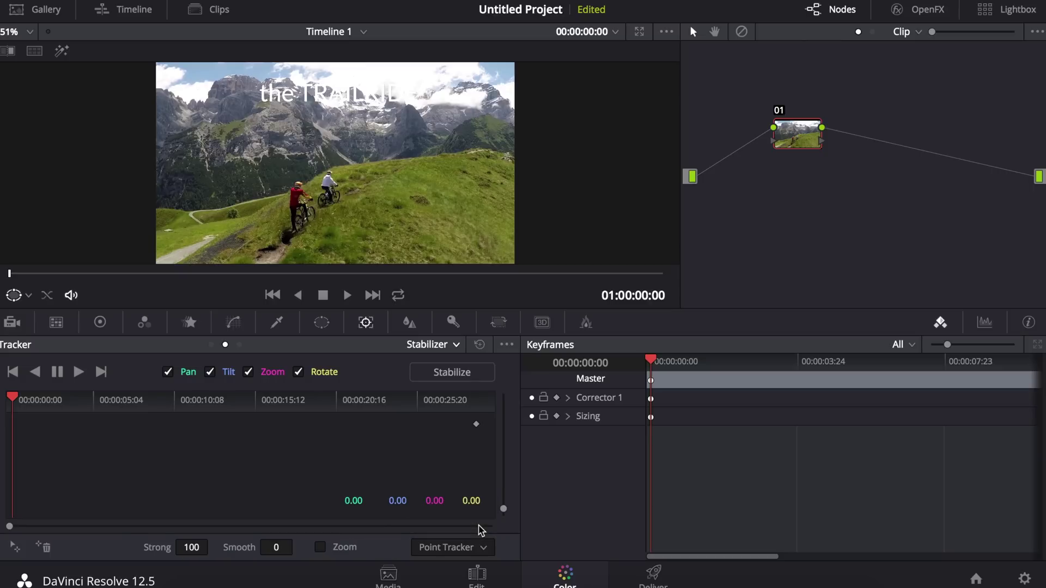
- Add a tracker point and place it on the red-shirted cyclist
click(15, 545)
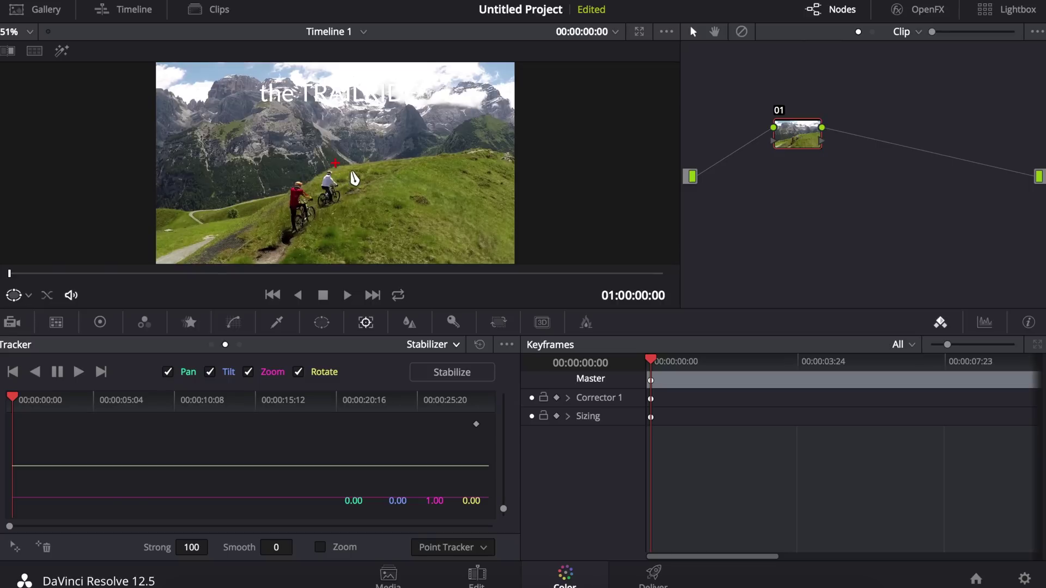
drag(334, 162, 302, 192)
scroll(288, 207, up, 2)
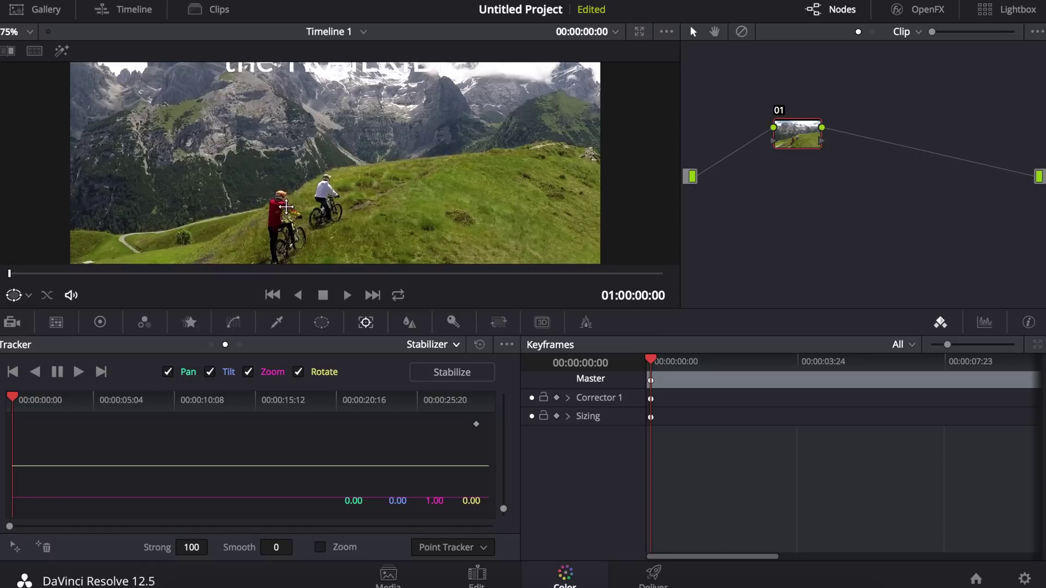
scroll(285, 207, down, 2)
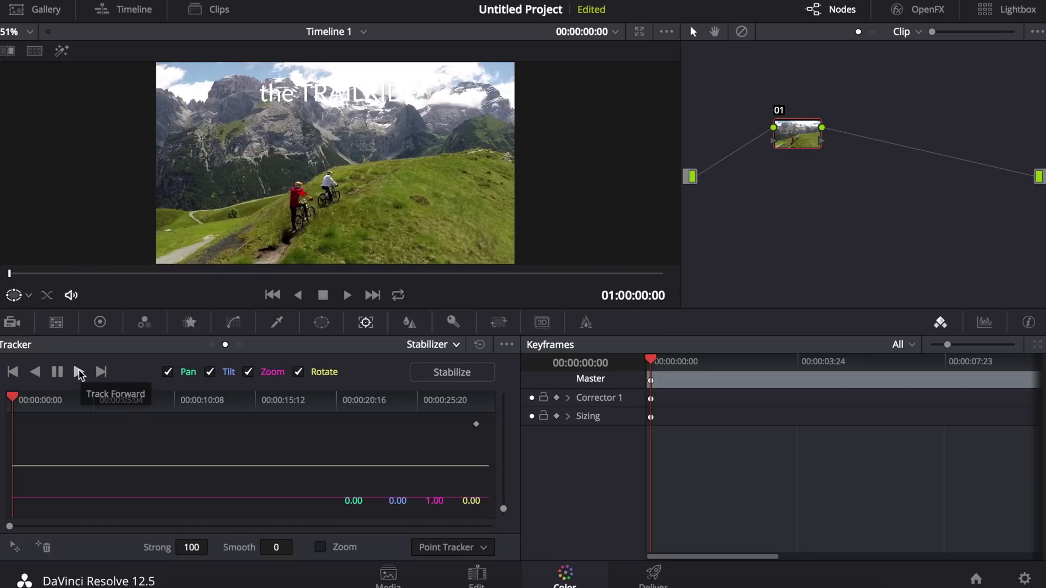
- Track the point forward to the end of the bike clip, pausing once midway
click(79, 372)
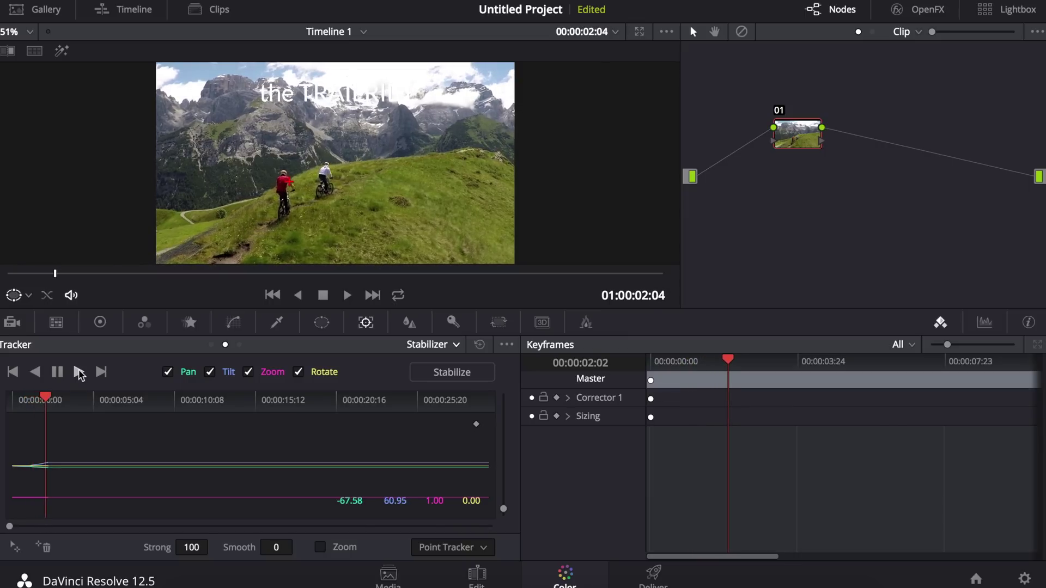
click(58, 373)
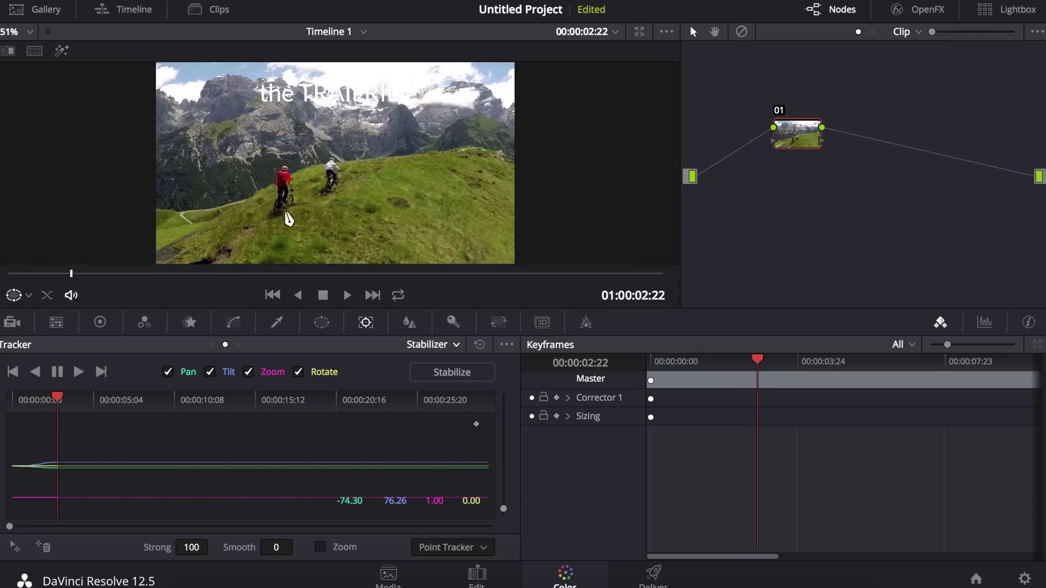
click(78, 371)
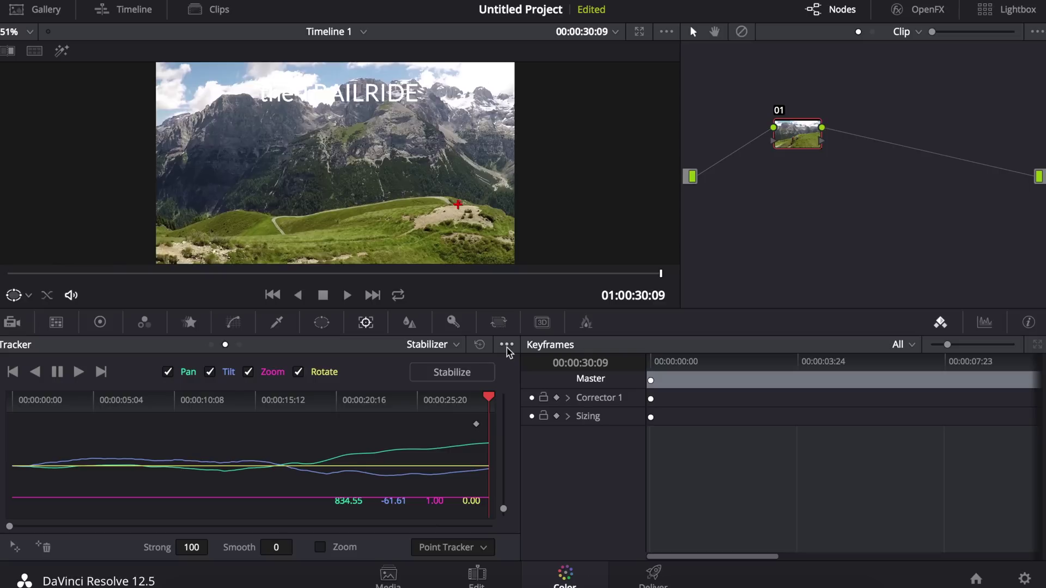
- Copy the cyclist's track data and paste it onto the title compound clip
click(507, 345)
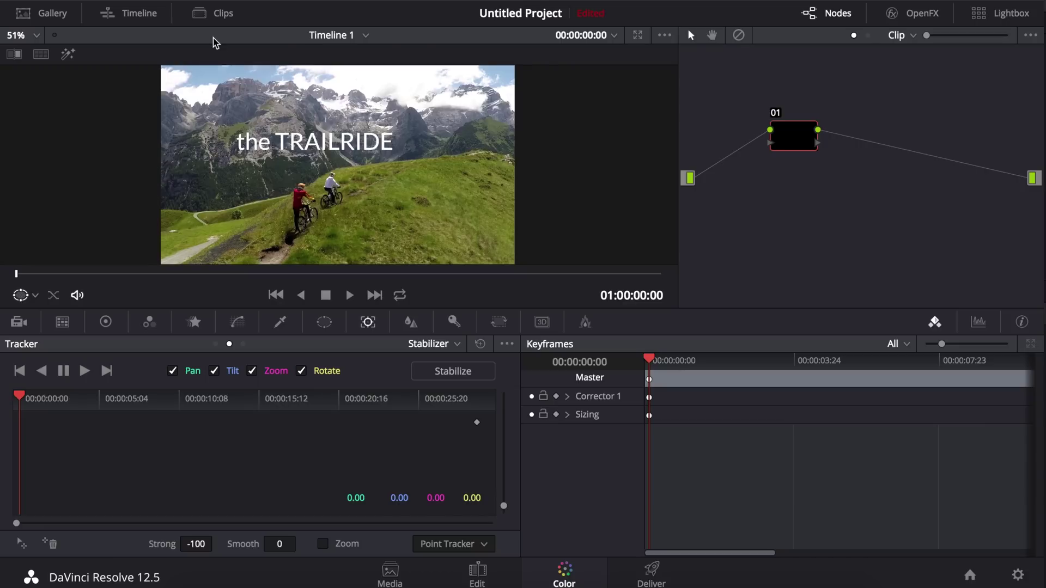
click(206, 16)
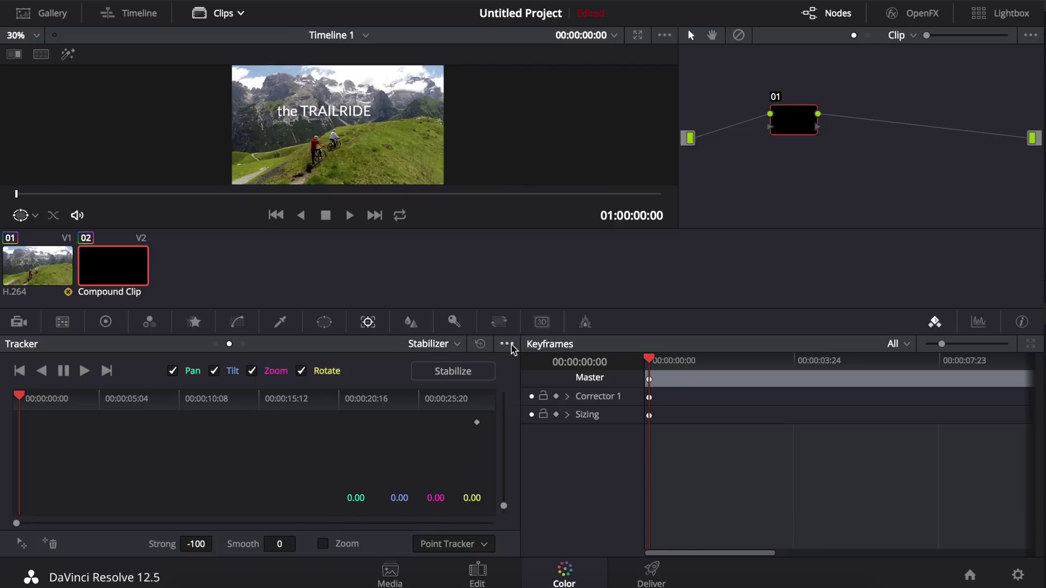
click(507, 345)
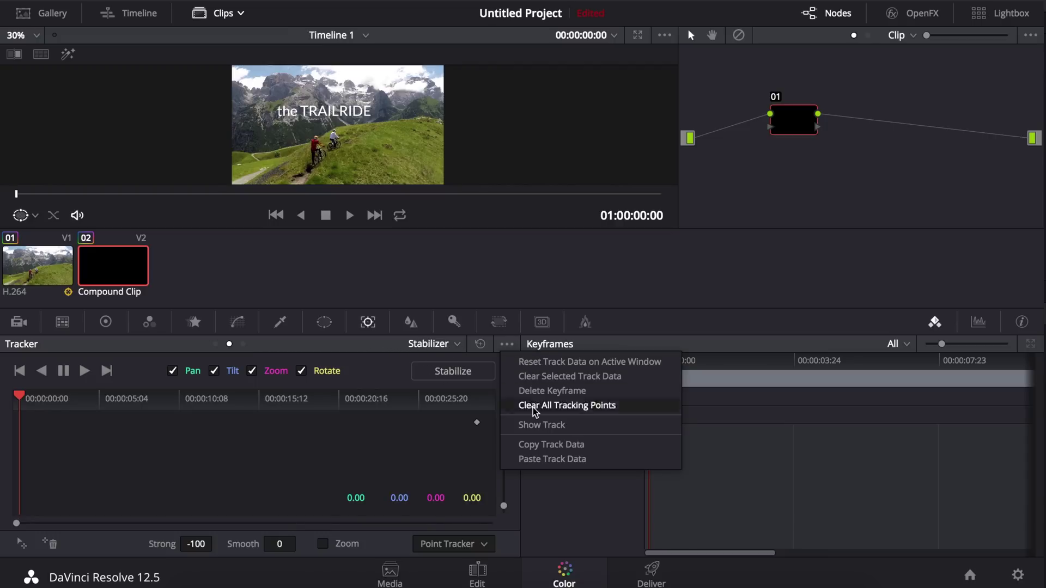
click(550, 461)
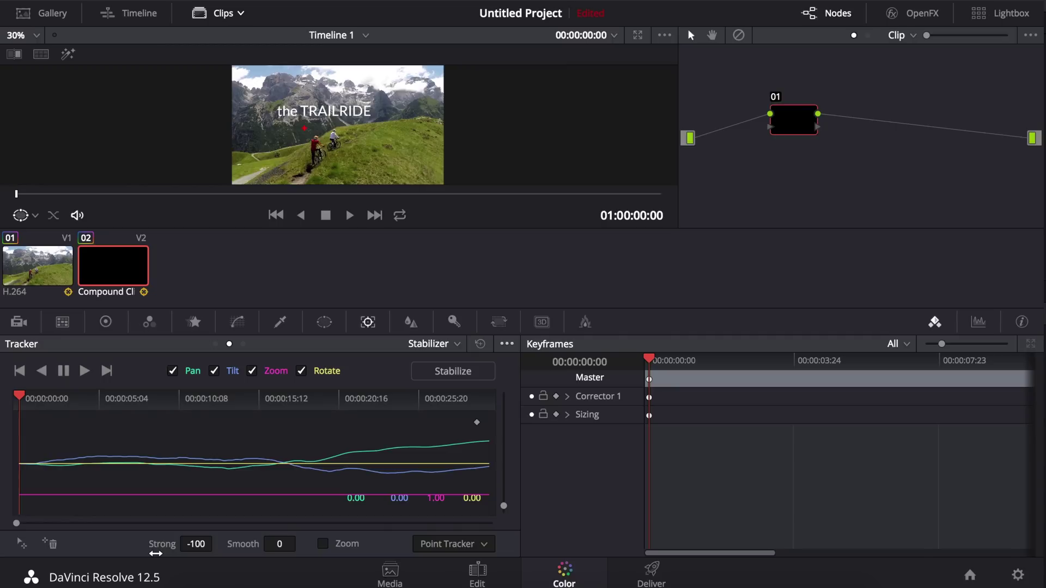
- Back on the Edit page, center the tracked title at X 42.888, Y 38.412
click(478, 570)
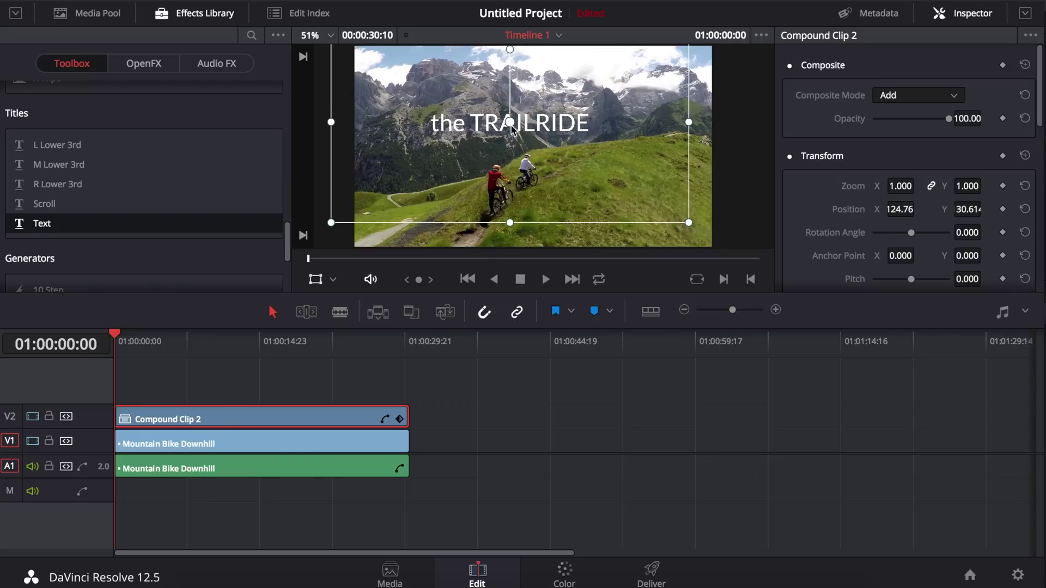
drag(511, 127, 541, 124)
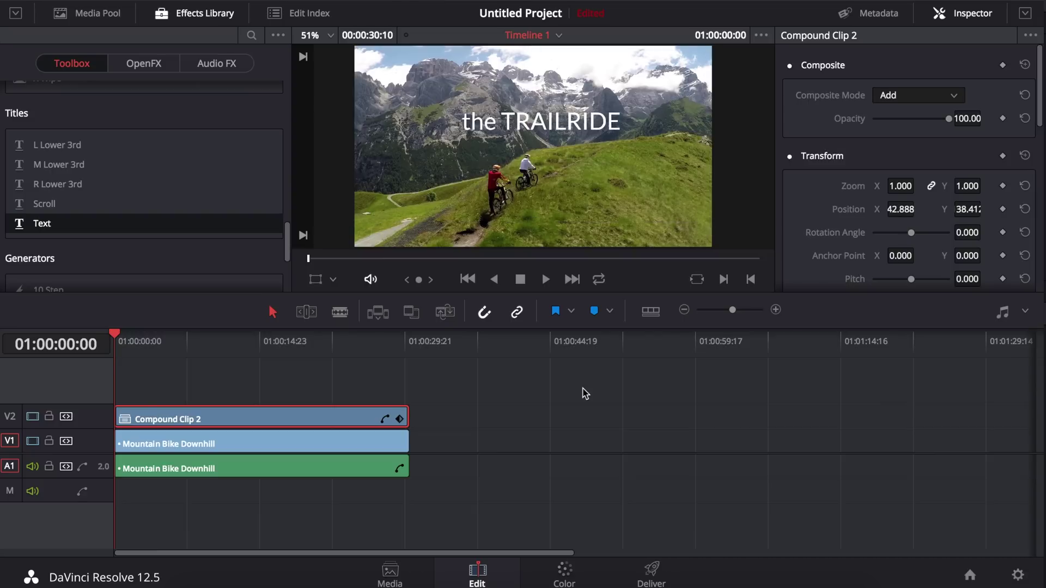